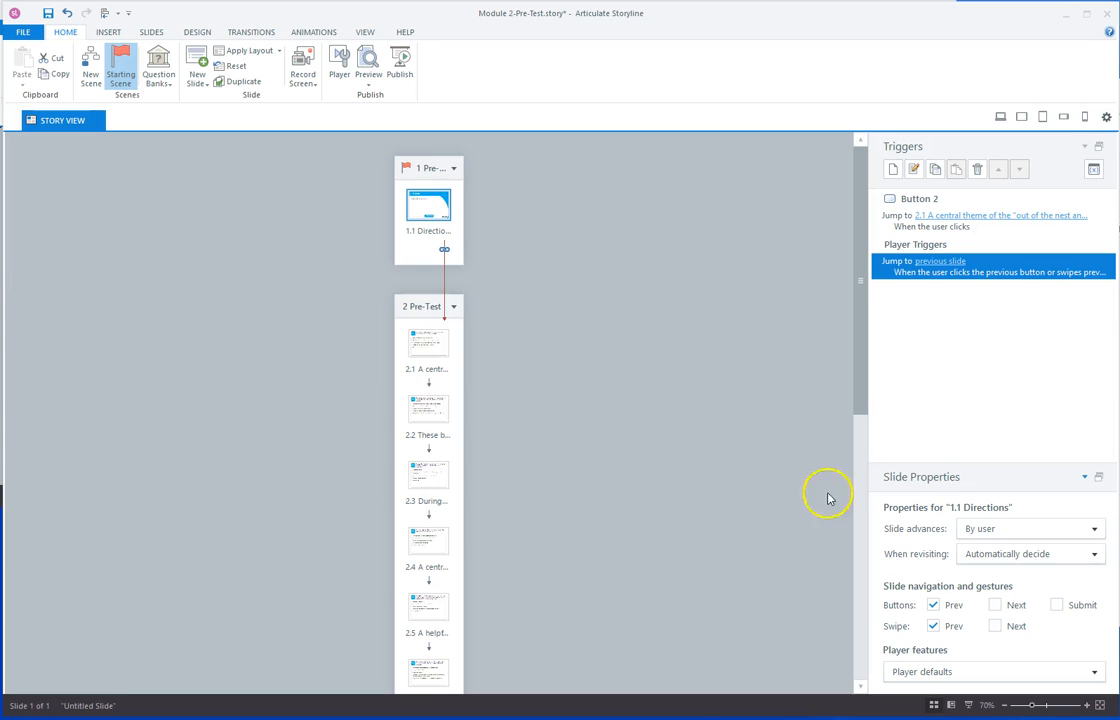
Create a new question bank named 'Module 2-PreTest' from the Question Banks menu.
click(169, 74)
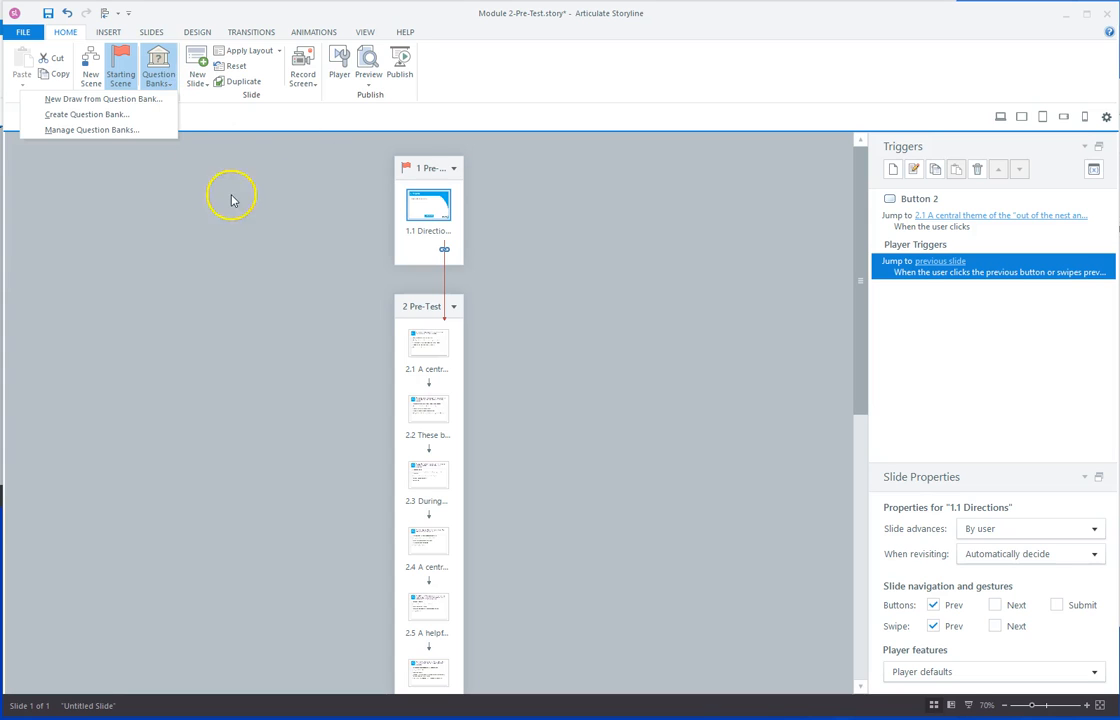
click(202, 170)
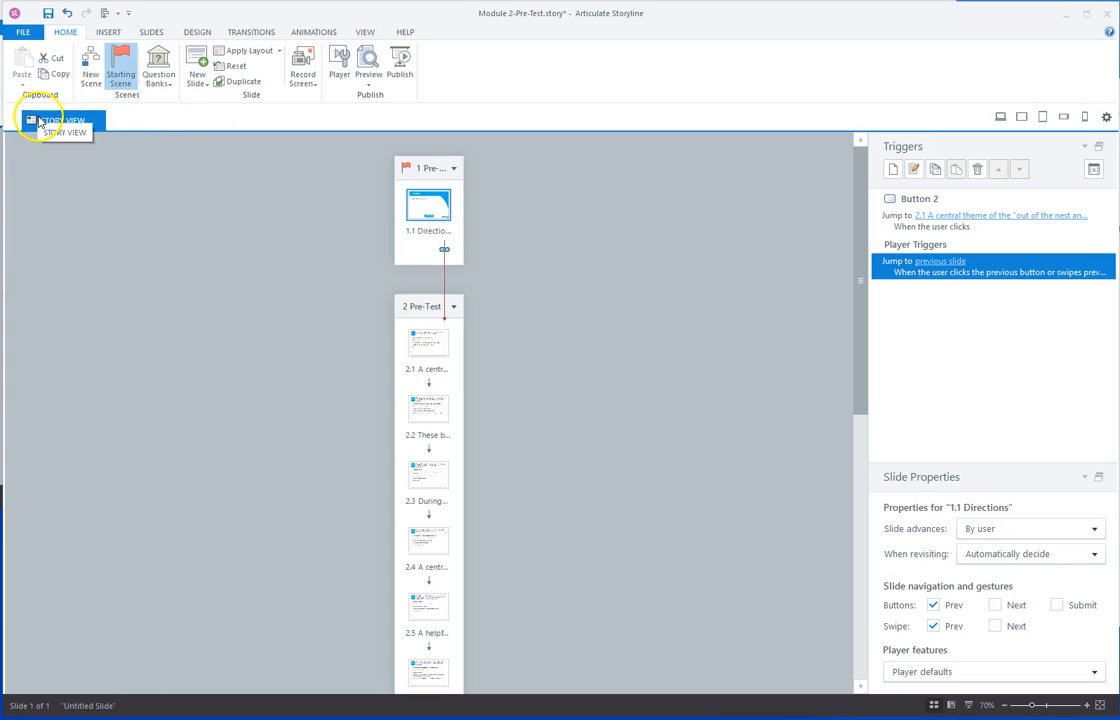
click(168, 76)
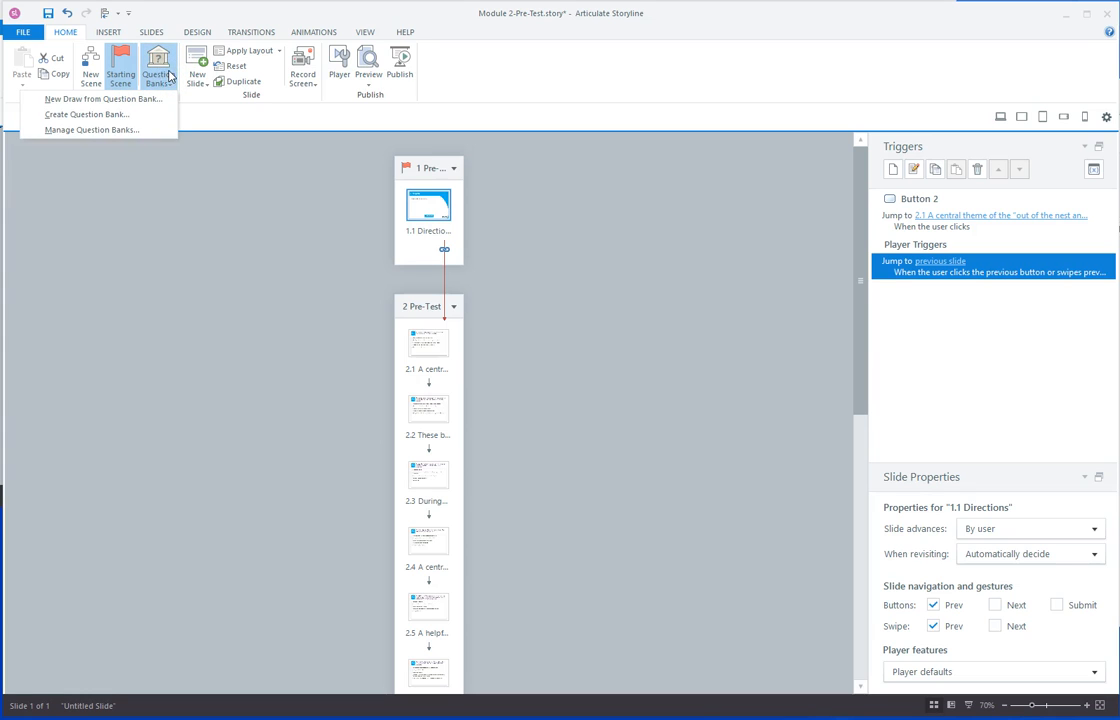
click(100, 115)
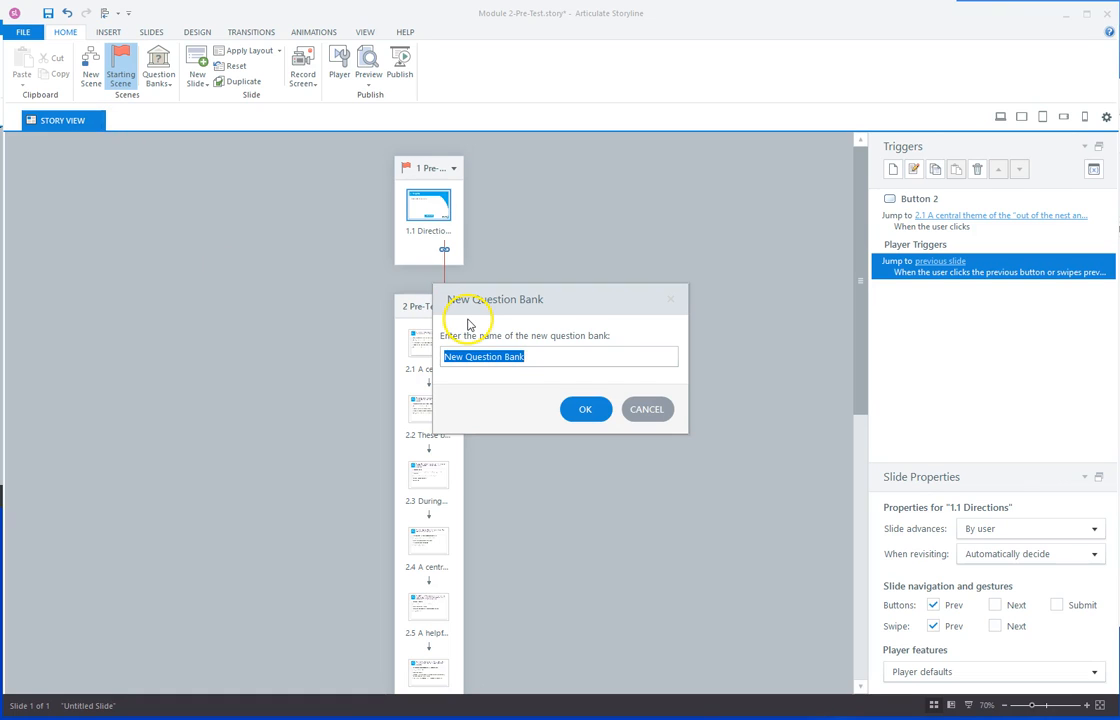
text(Module 2-PreTest)
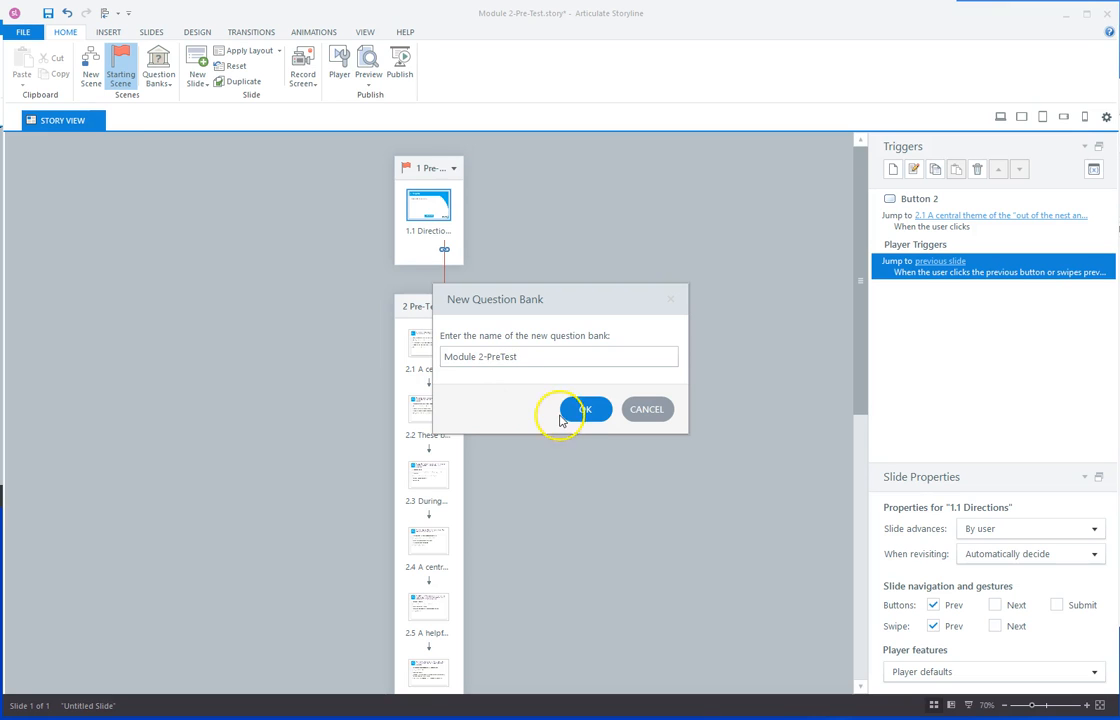
click(572, 410)
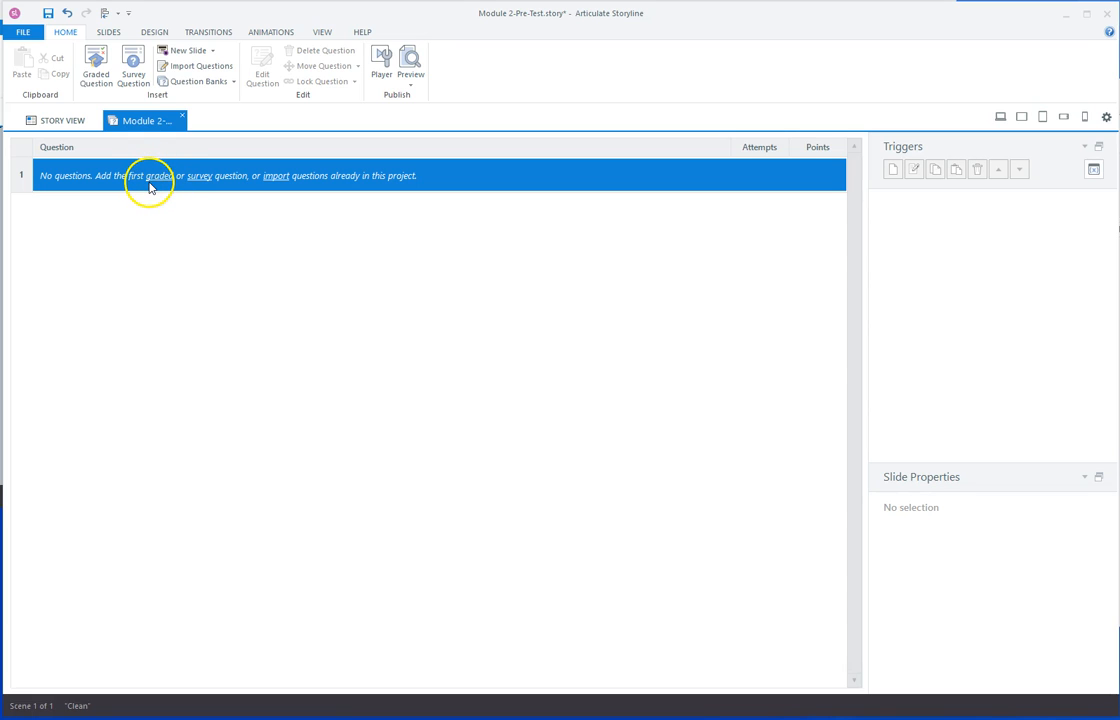
Import all ten Pre-Test questions from the story, moving rather than copying them into the bank.
click(280, 181)
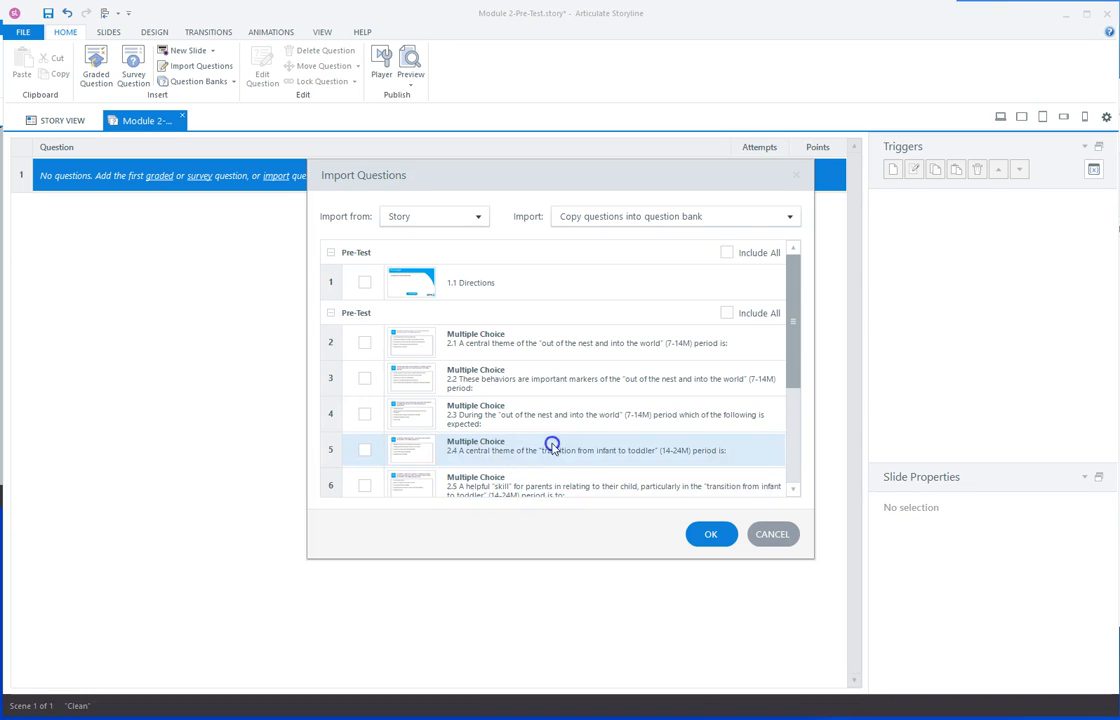
scroll(510, 445, down, 2)
scroll(508, 450, down, 3)
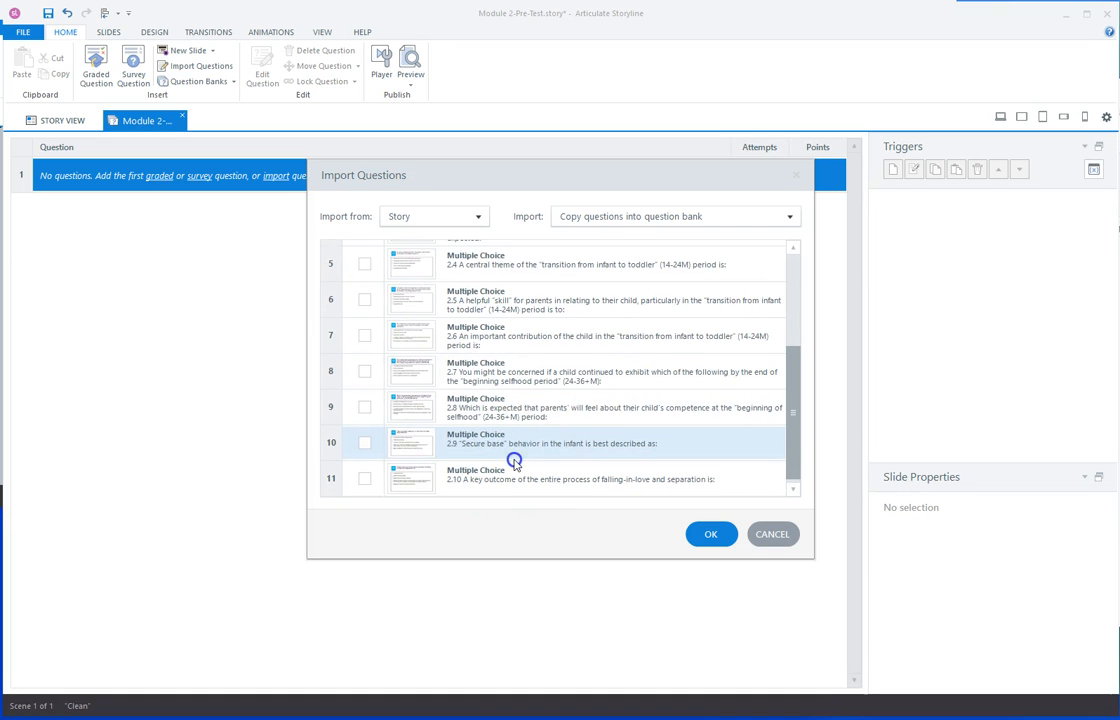
scroll(514, 458, up, 4)
scroll(516, 464, up, 1)
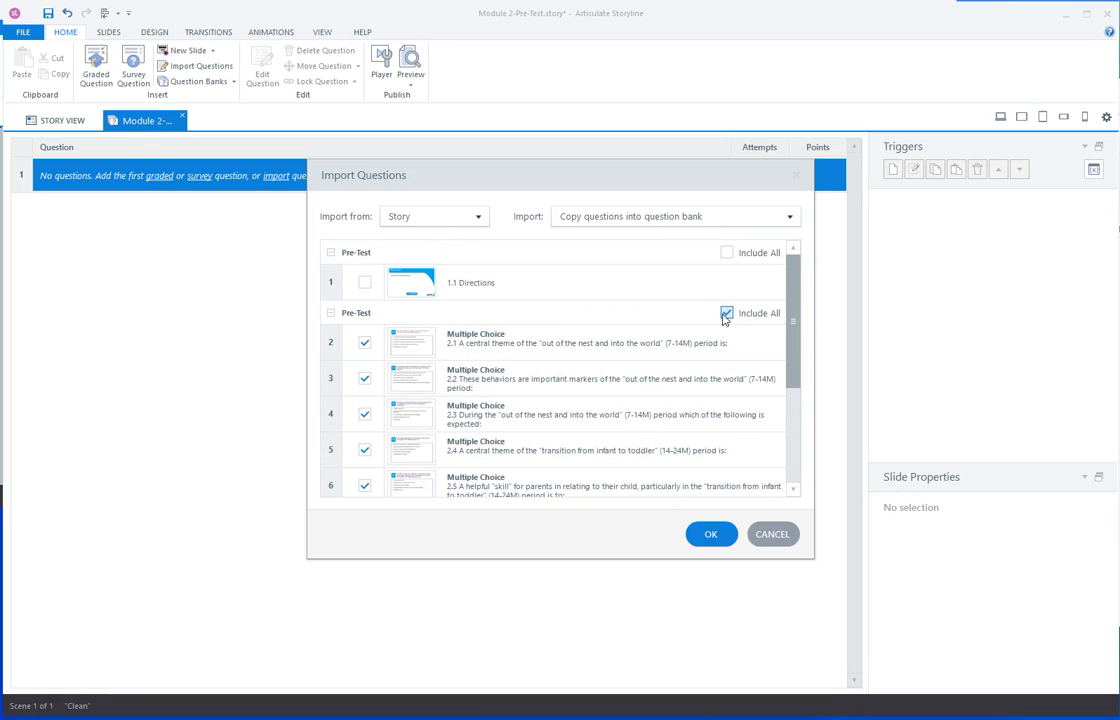
click(479, 216)
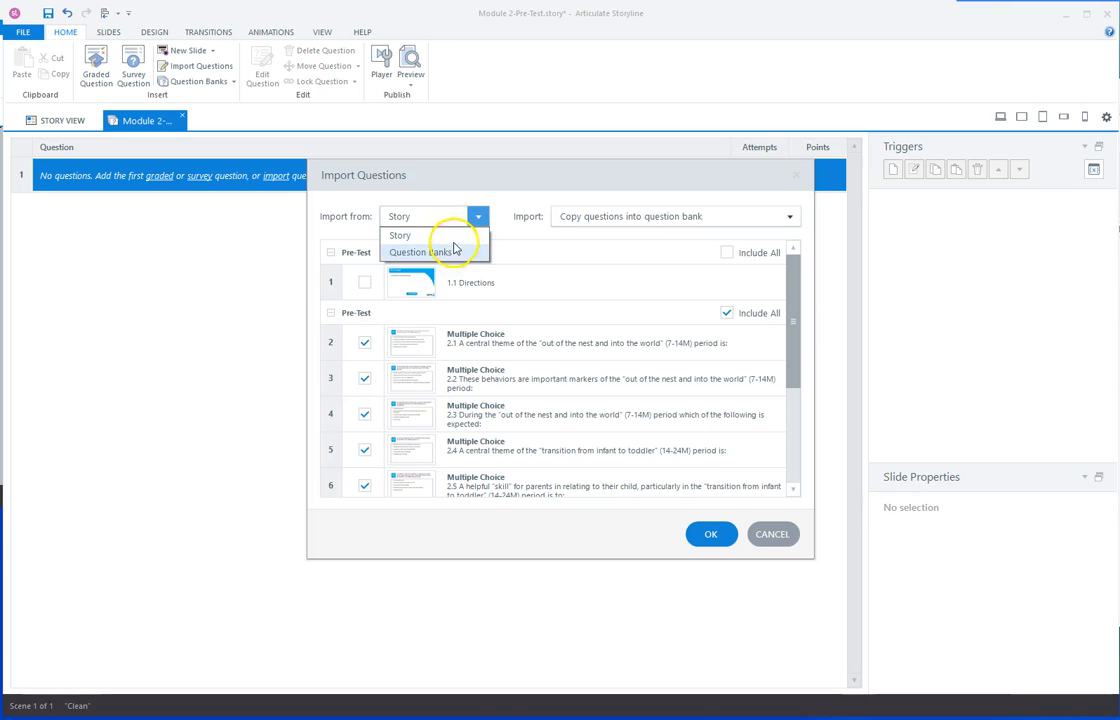
click(455, 218)
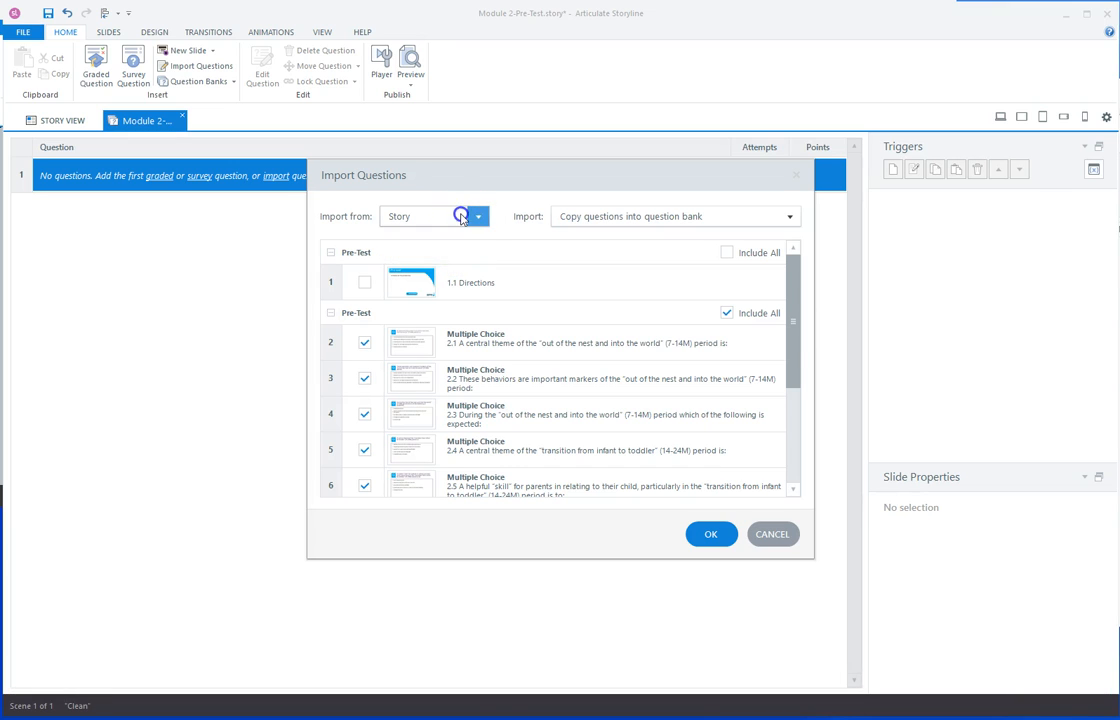
click(592, 216)
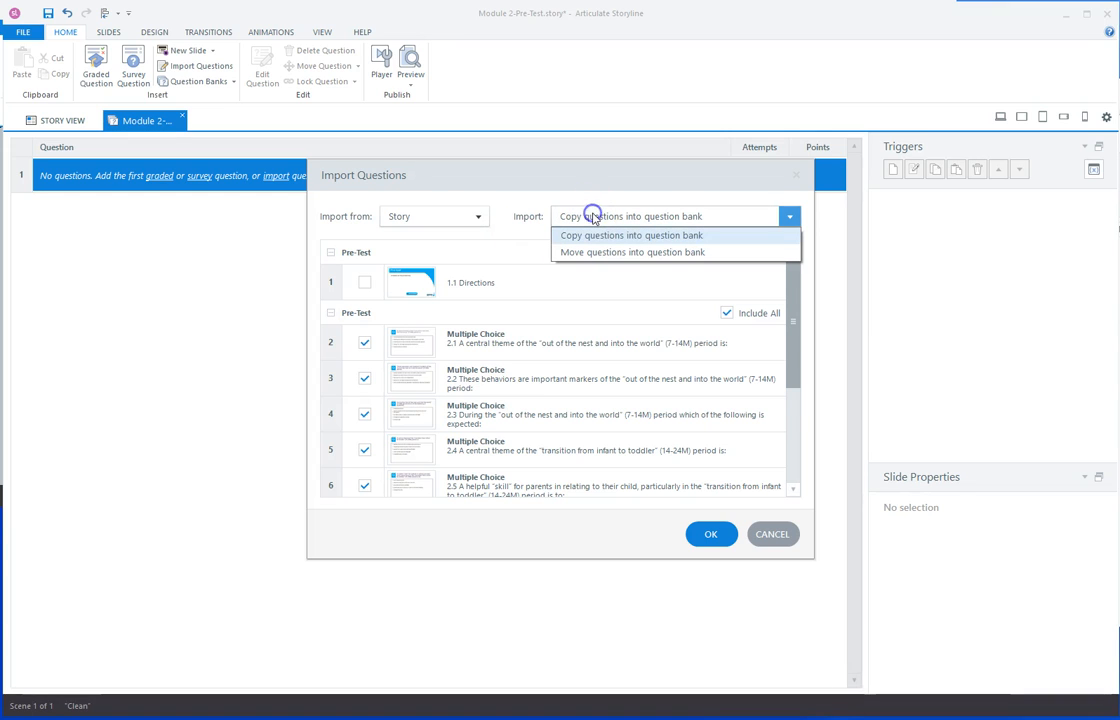
click(592, 252)
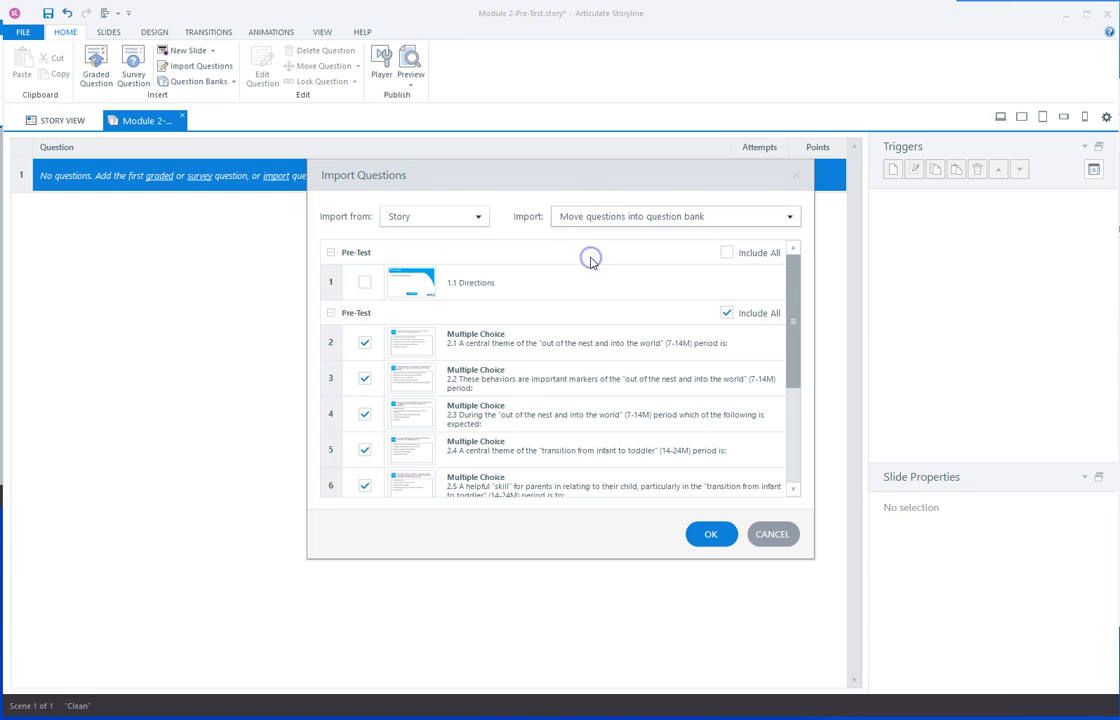
click(722, 533)
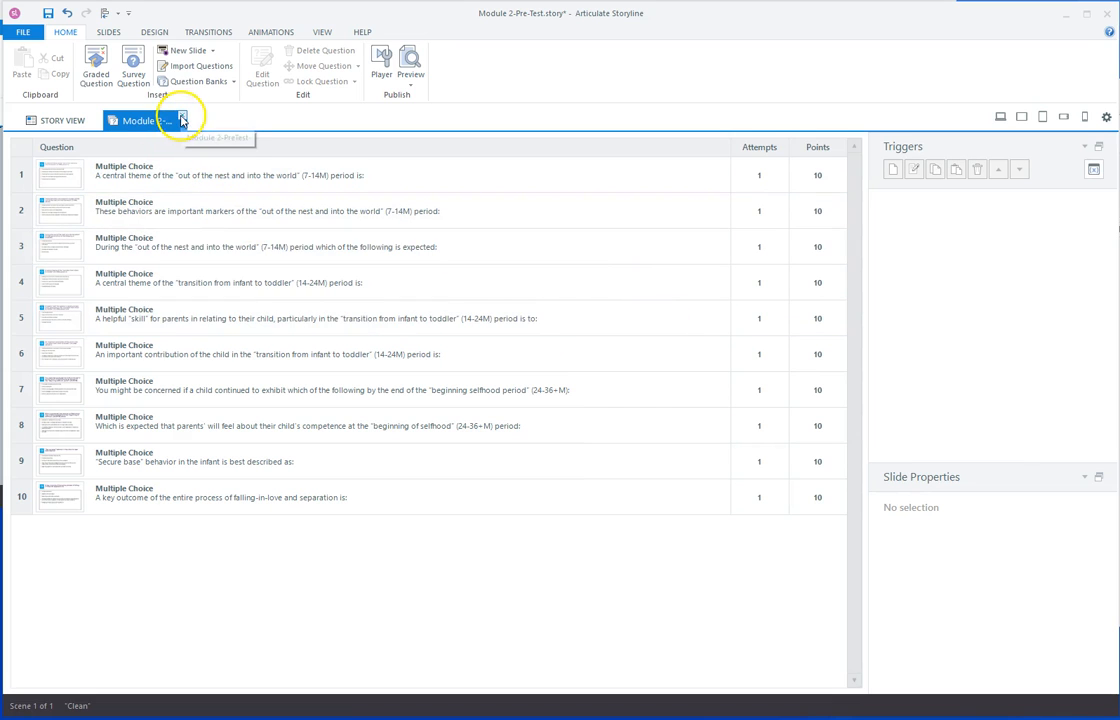
Return to the story view and begin a new random draw from the Module 2-PreTest bank.
click(182, 120)
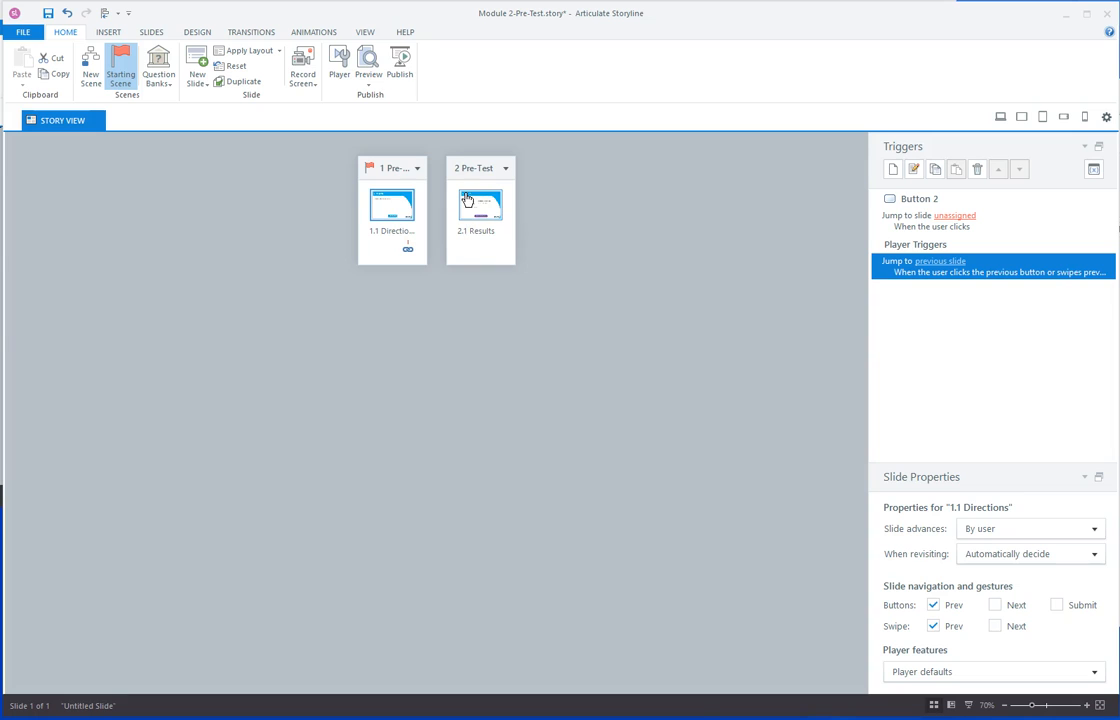
click(155, 82)
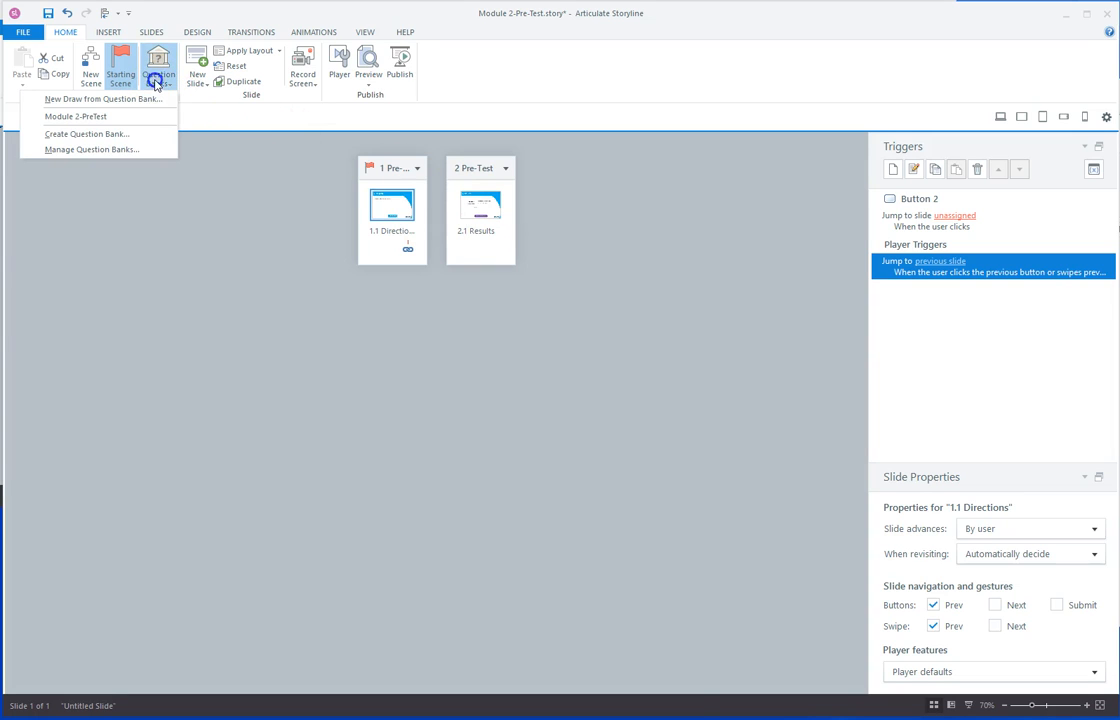
click(107, 101)
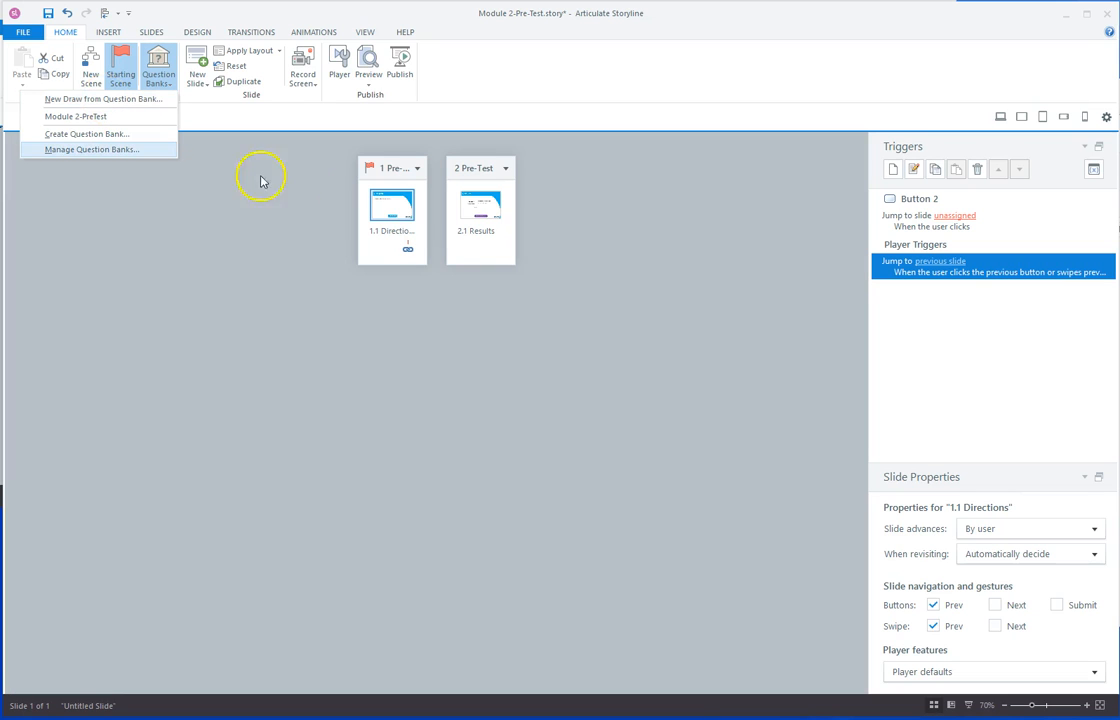
click(125, 115)
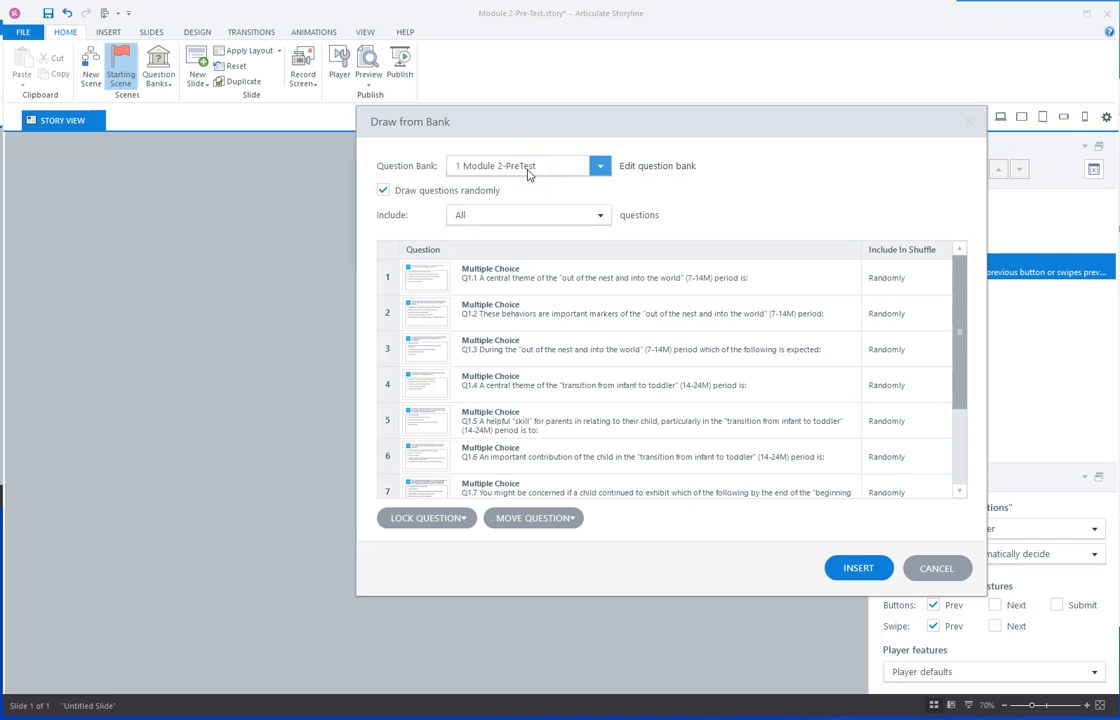
Keep questions drawn randomly, include 10 questions, and insert the draw after Directions.
click(910, 279)
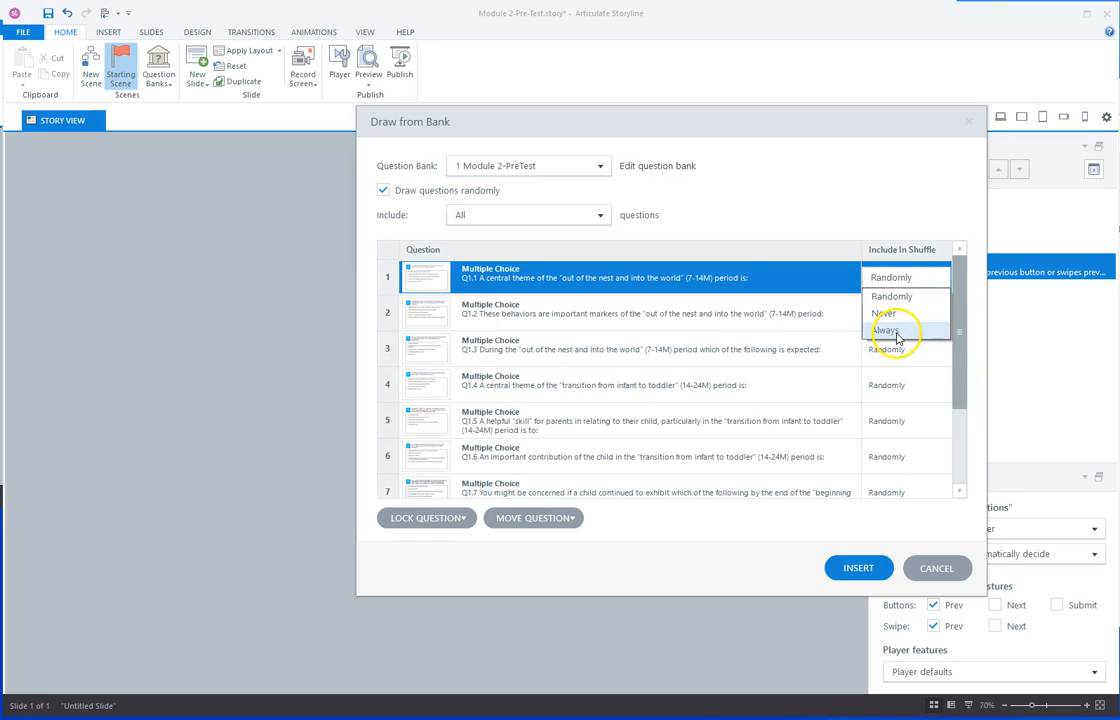
click(888, 282)
drag(959, 318, 880, 280)
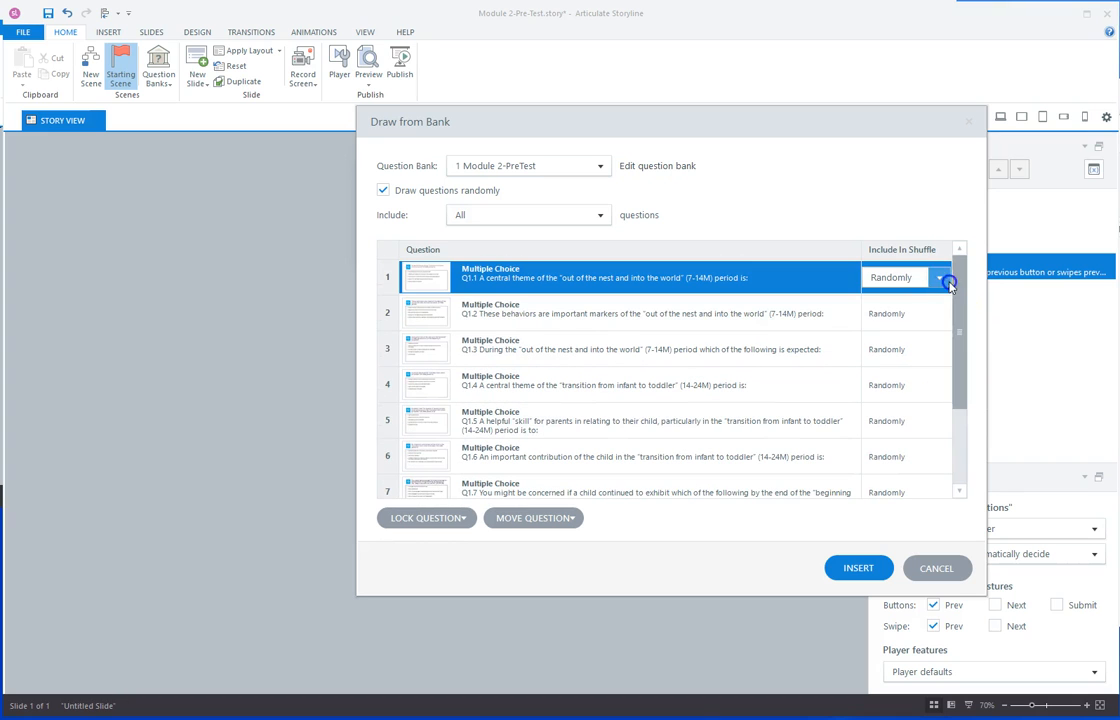
click(599, 217)
click(600, 218)
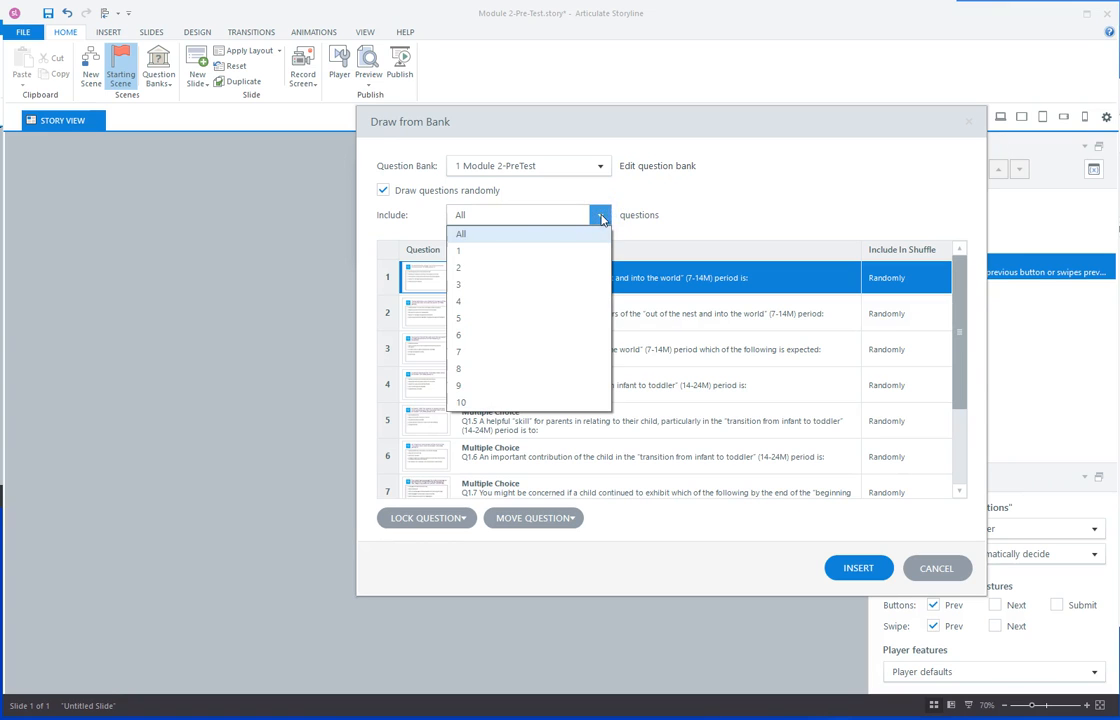
click(469, 318)
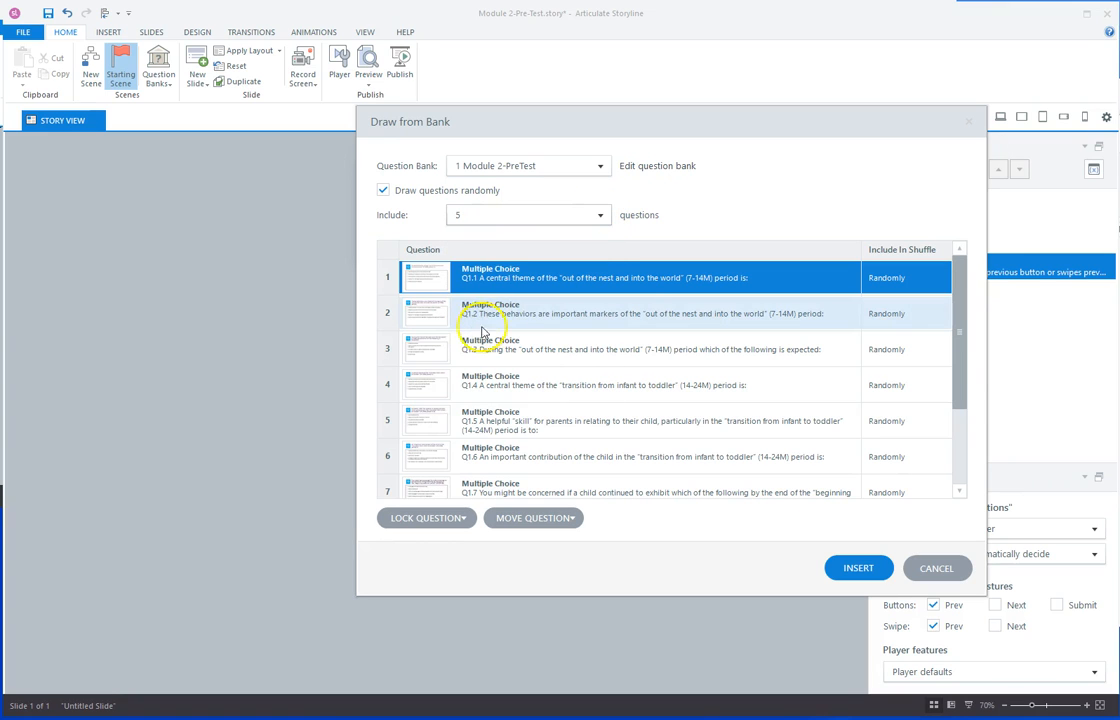
click(596, 216)
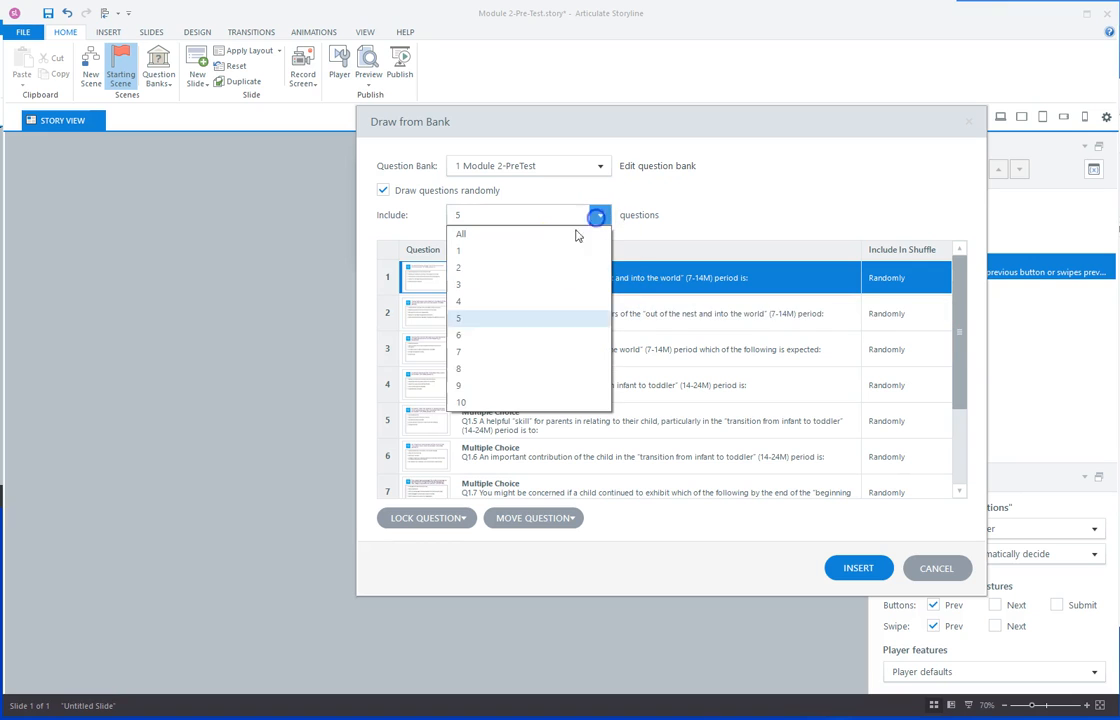
click(463, 400)
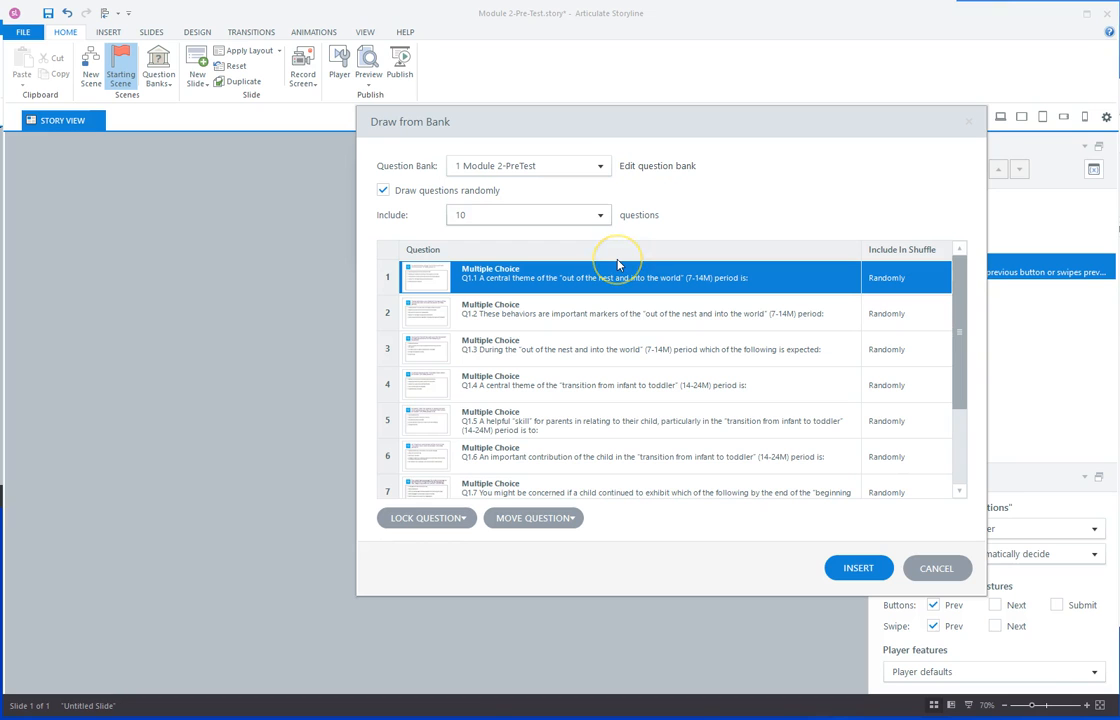
drag(617, 265, 580, 265)
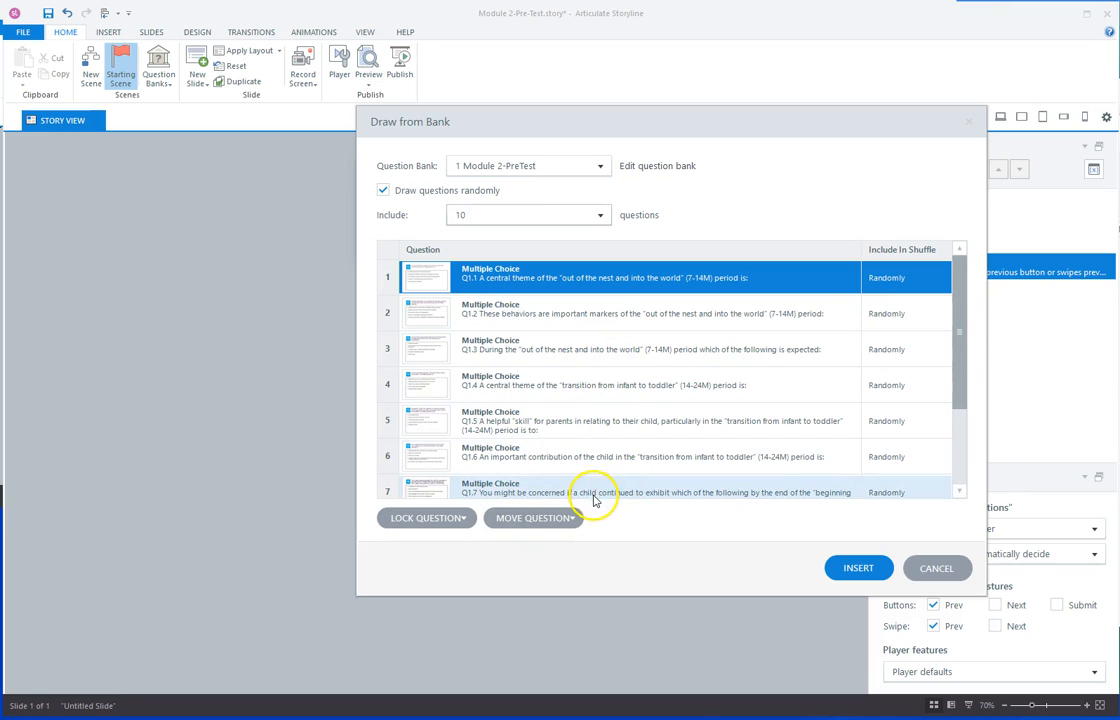
click(848, 570)
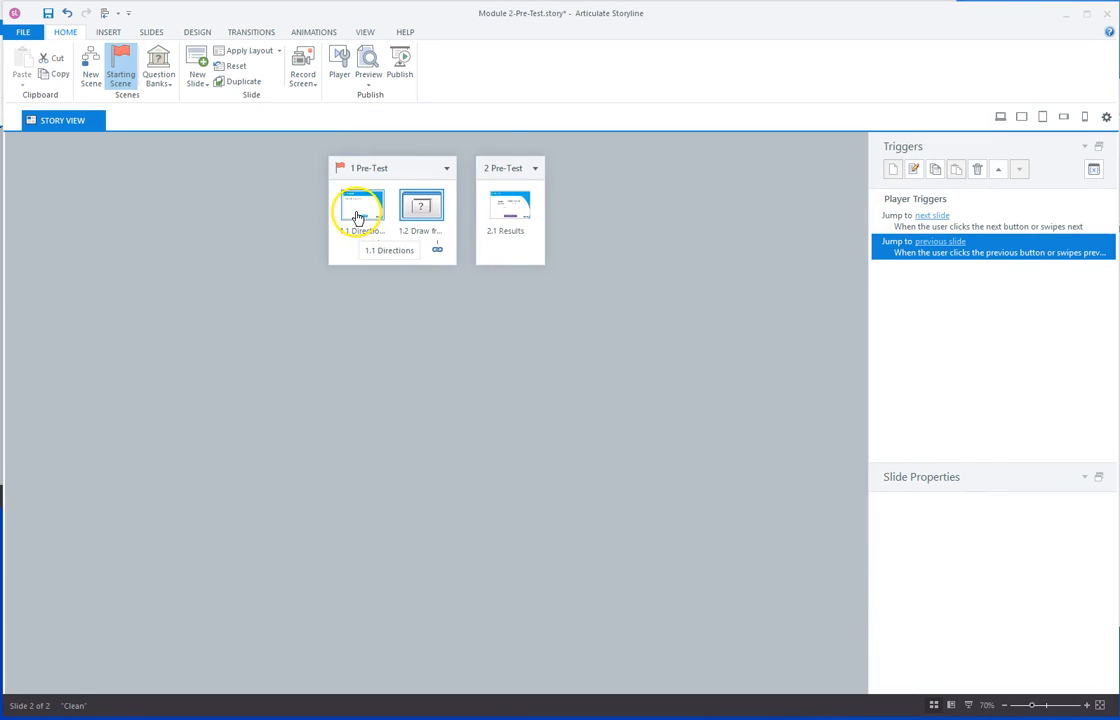
Set slide 1.1's Button 2 trigger to jump to the next slide, then open slide 1.1 for editing.
click(358, 217)
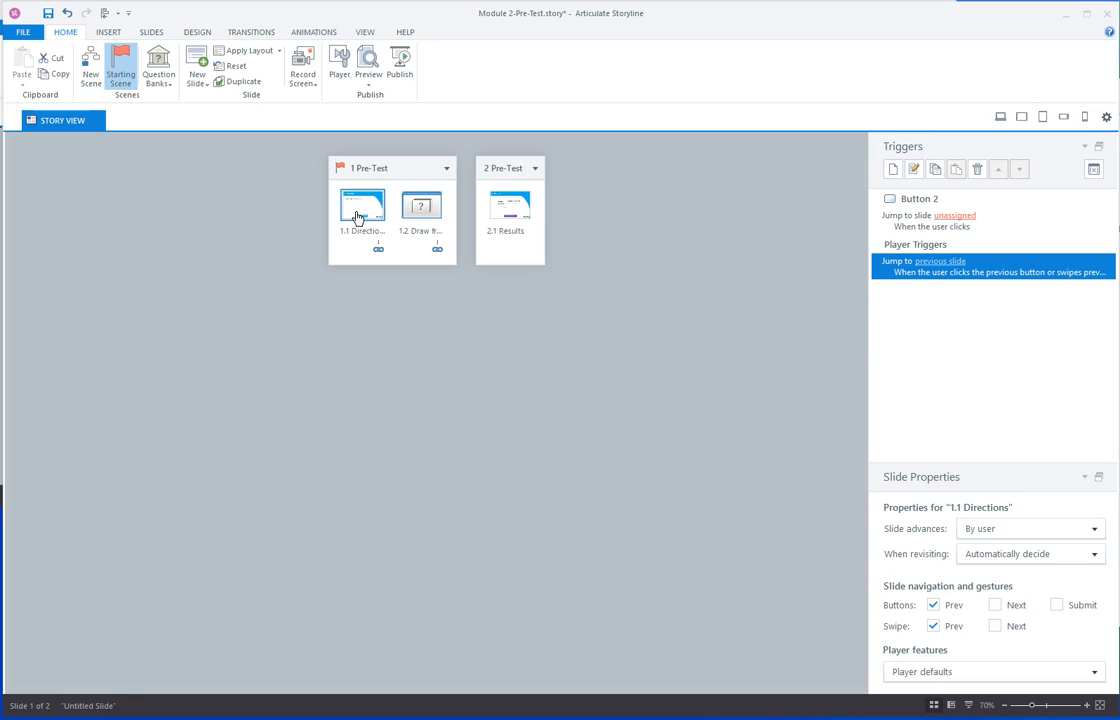
click(947, 216)
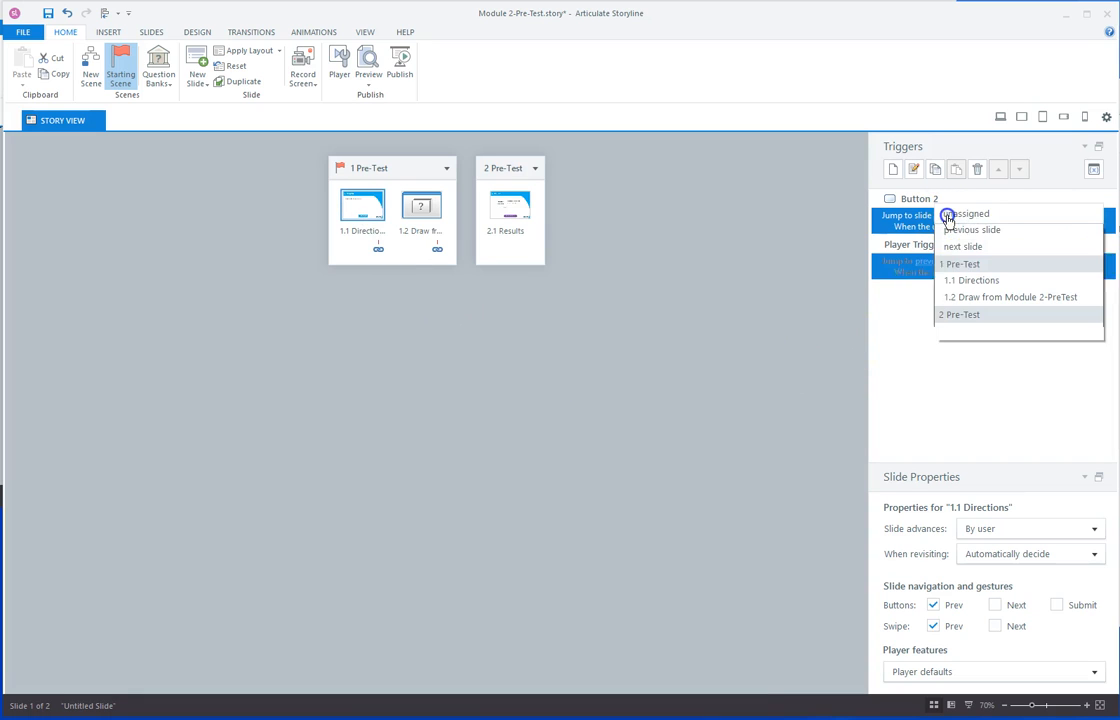
click(963, 267)
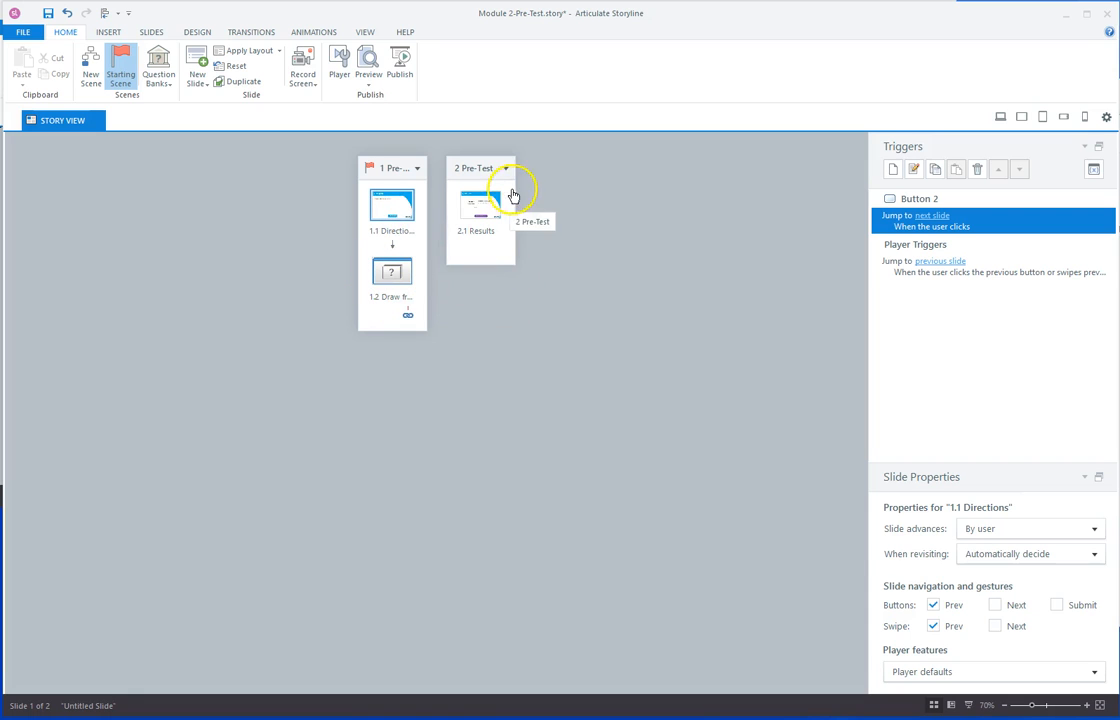
double_click(401, 214)
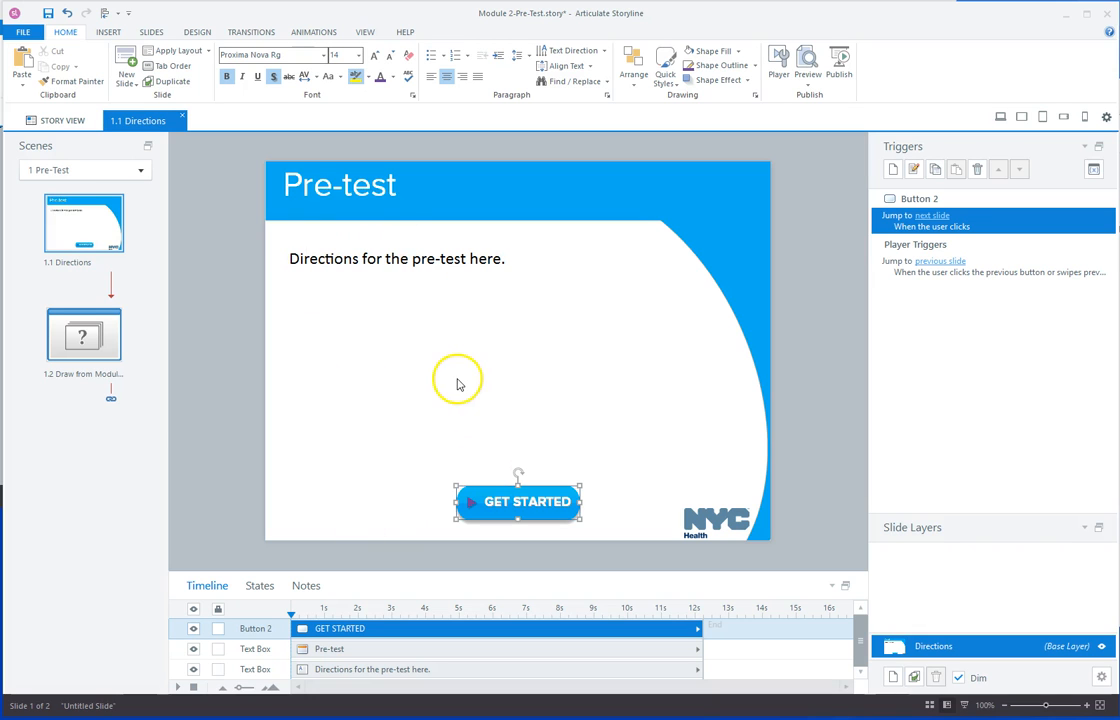
Open the 1.2 question-draw slide, view question Q1.1, then close the Q1.1 slide.
click(86, 343)
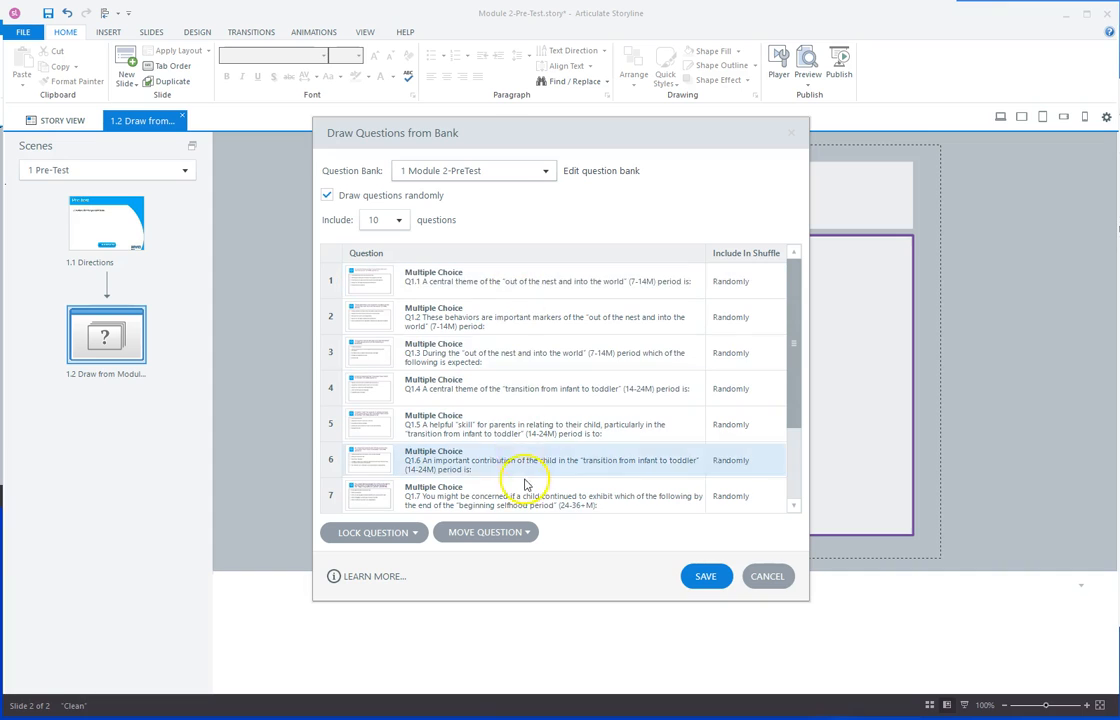
click(508, 284)
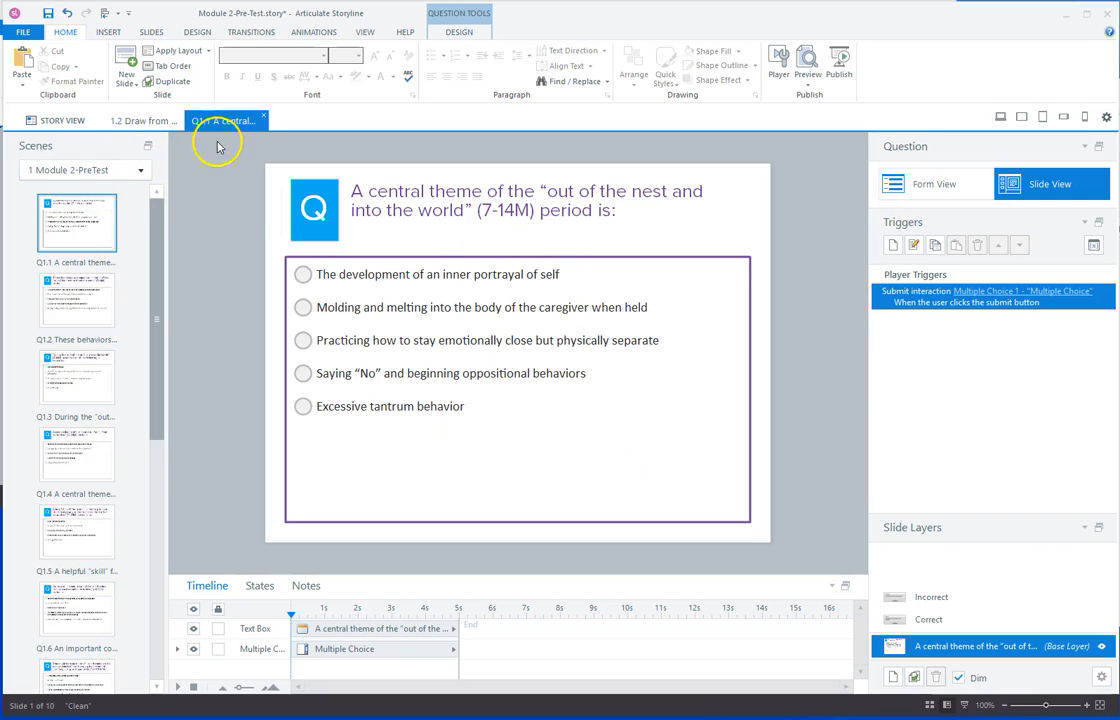
click(264, 118)
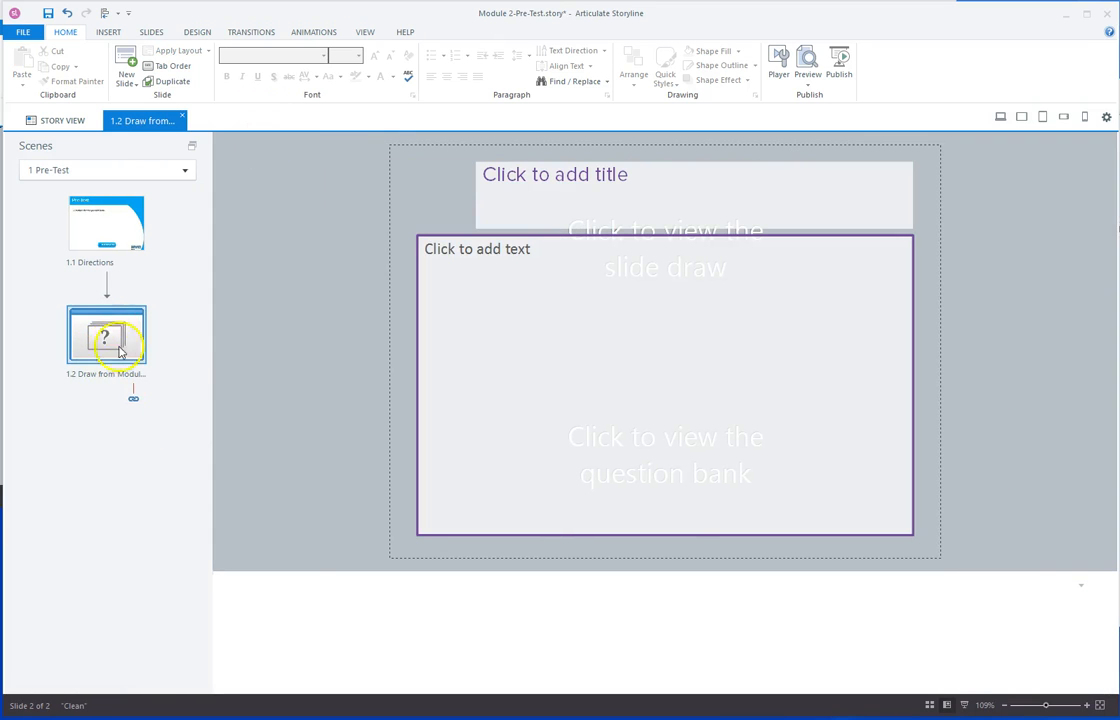